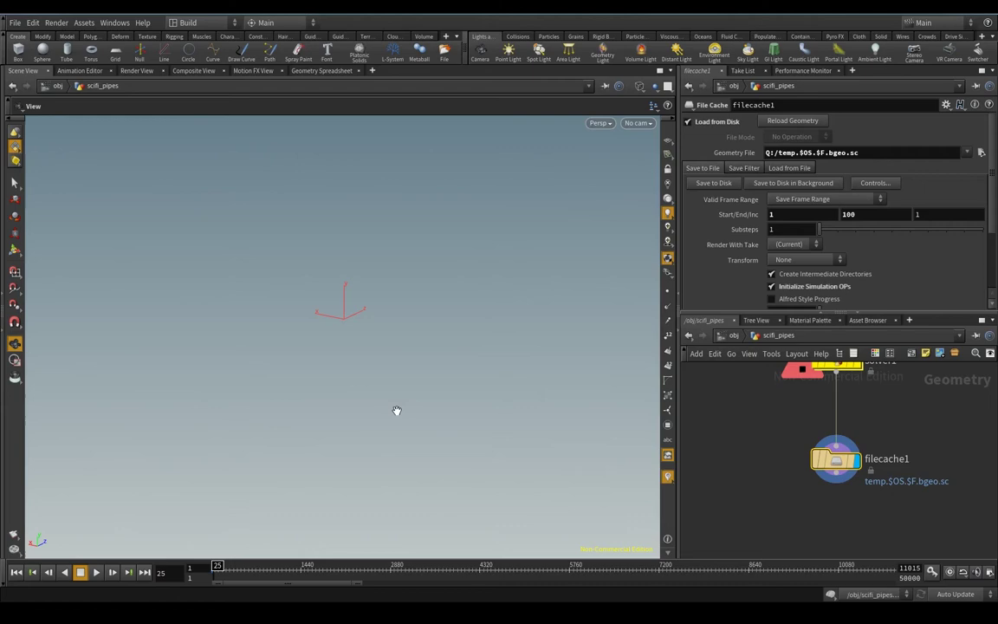
Step: Orbit the frame 25 L-shaped cloud, swinging its long arm right and then left
mouse_move(462, 449)
mouse_down()
mouse_move(455, 387)
mouse_move(343, 400)
mouse_move(352, 406)
mouse_up()
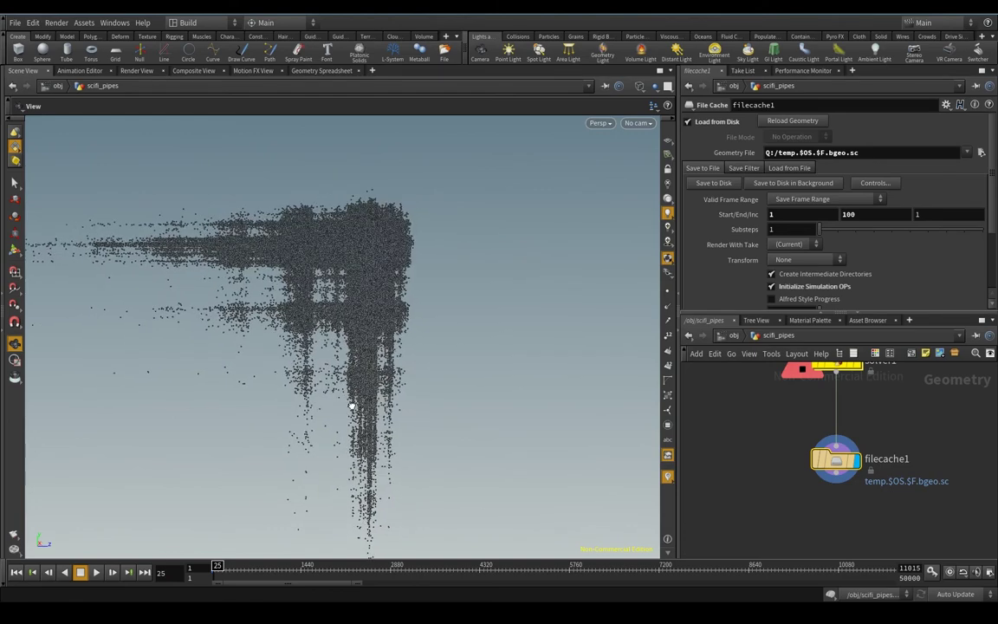
mouse_move(249, 442)
mouse_down()
mouse_move(414, 439)
mouse_move(395, 443)
mouse_up()
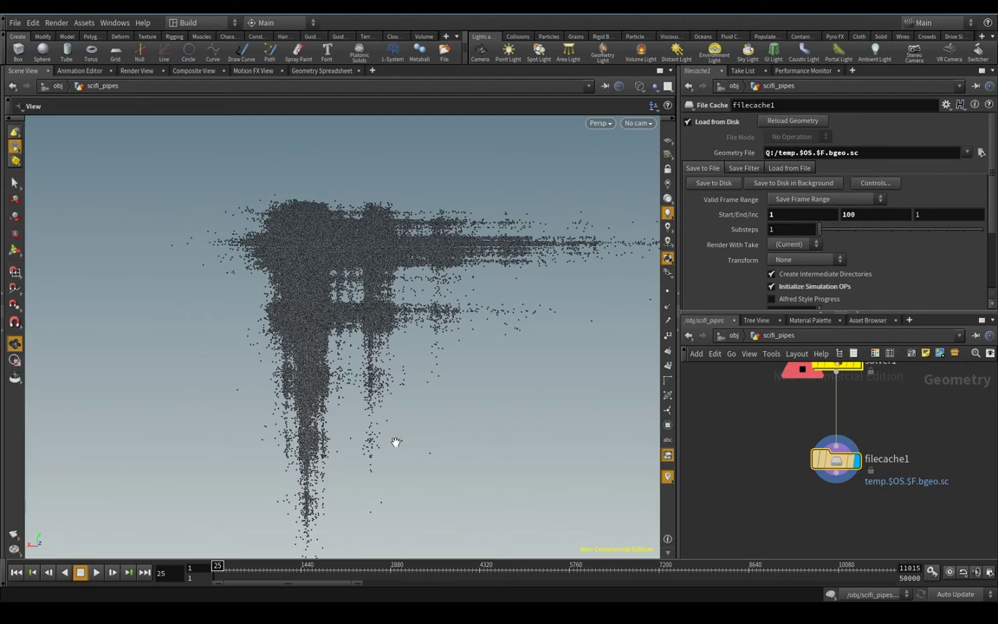
mouse_move(493, 425)
mouse_down()
mouse_move(355, 419)
mouse_move(412, 416)
mouse_move(409, 452)
mouse_move(401, 367)
mouse_move(408, 394)
mouse_move(389, 390)
mouse_move(368, 434)
mouse_move(268, 446)
mouse_move(493, 309)
mouse_move(416, 347)
mouse_move(379, 341)
mouse_move(501, 315)
mouse_move(417, 329)
mouse_move(510, 372)
mouse_move(372, 360)
mouse_move(267, 329)
mouse_move(251, 408)
mouse_move(330, 439)
mouse_move(312, 390)
mouse_move(339, 401)
mouse_move(305, 401)
mouse_move(328, 425)
mouse_up()
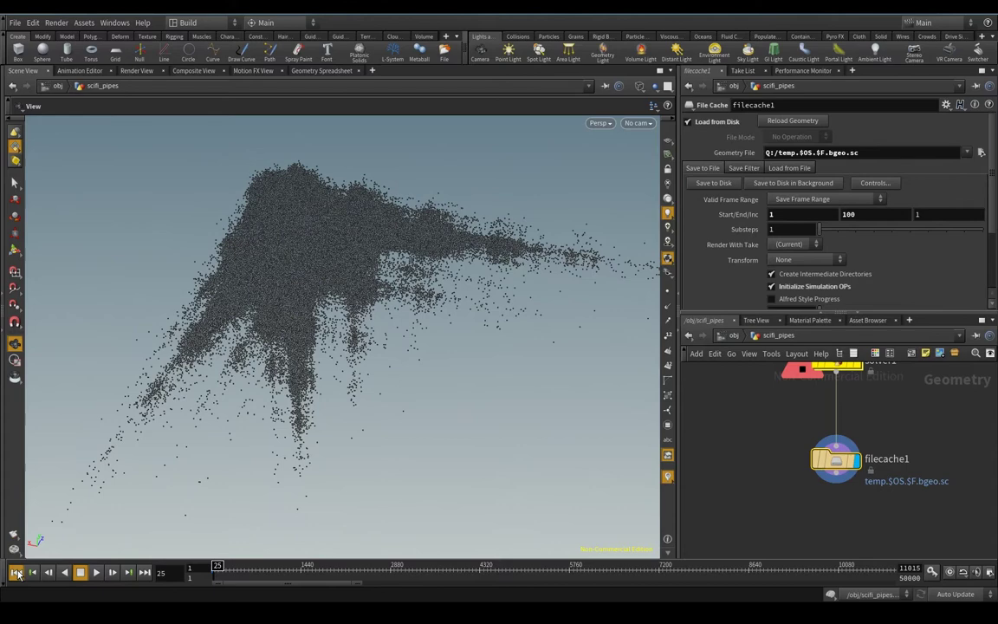
Step: Return to the first frame, view the cloud front-on as a T, and step forward
key(ctrl+Left)
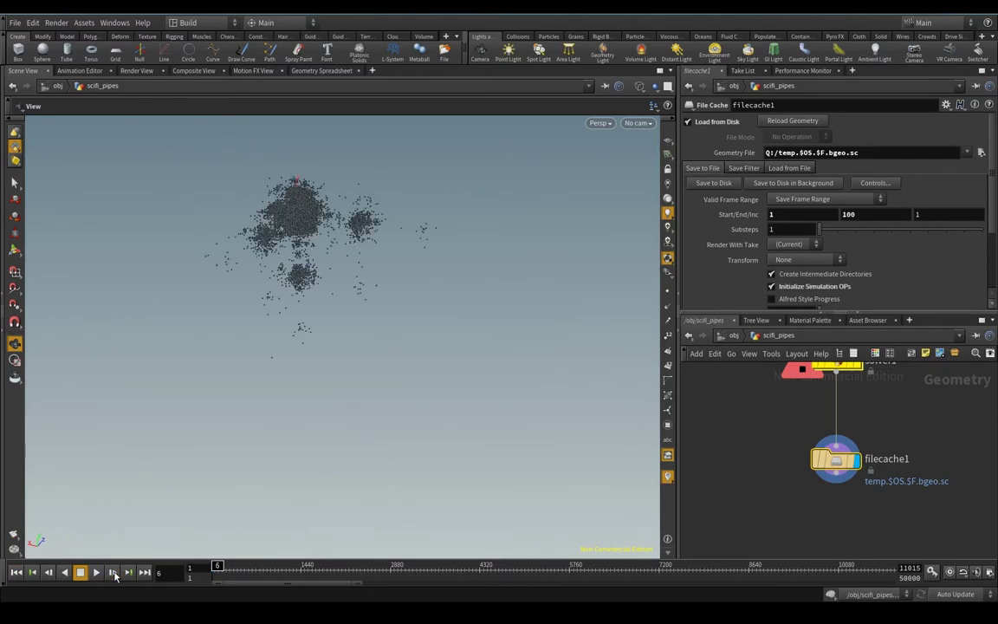
mouse_move(440, 339)
mouse_down()
mouse_move(381, 319)
mouse_move(354, 403)
mouse_move(261, 460)
mouse_move(232, 440)
mouse_move(219, 444)
mouse_move(241, 455)
mouse_move(225, 485)
mouse_up()
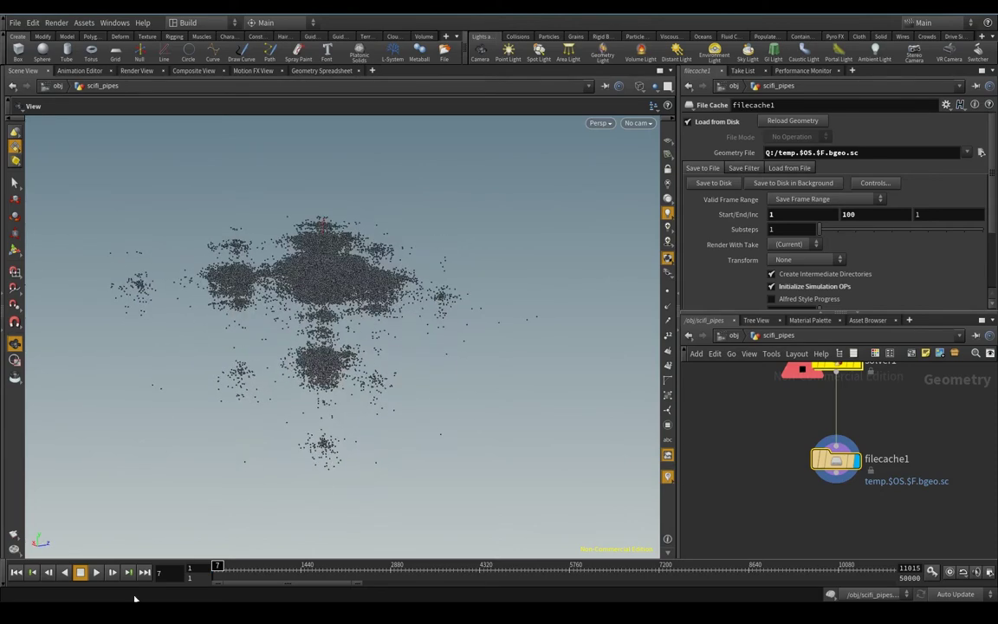
click(111, 576)
click(110, 576)
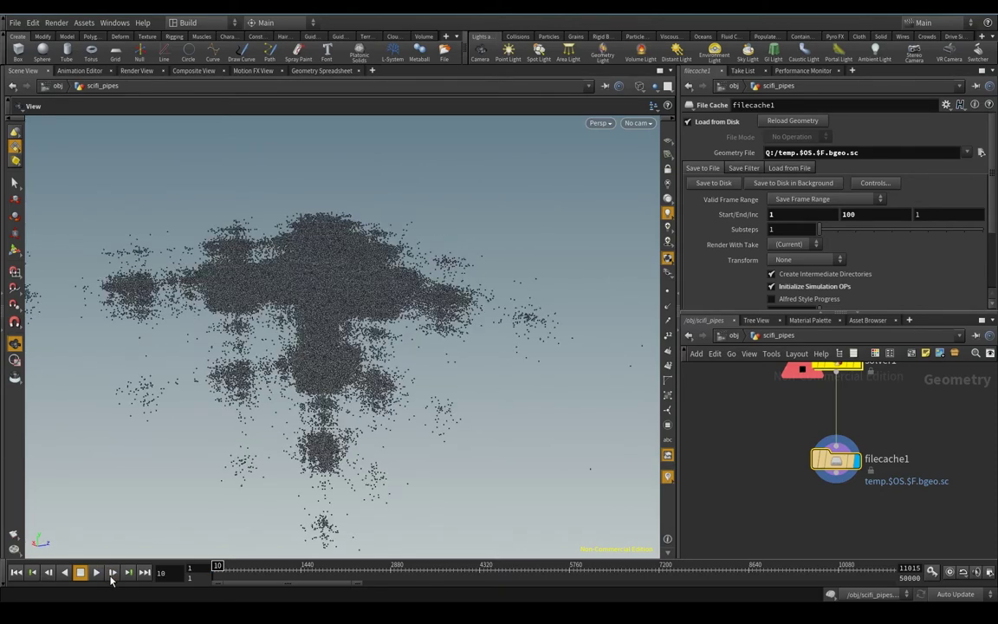
Step: Orbit the growing point cloud to inspect it from above and from the side
mouse_move(311, 401)
mouse_down()
mouse_move(312, 469)
mouse_move(332, 270)
mouse_up()
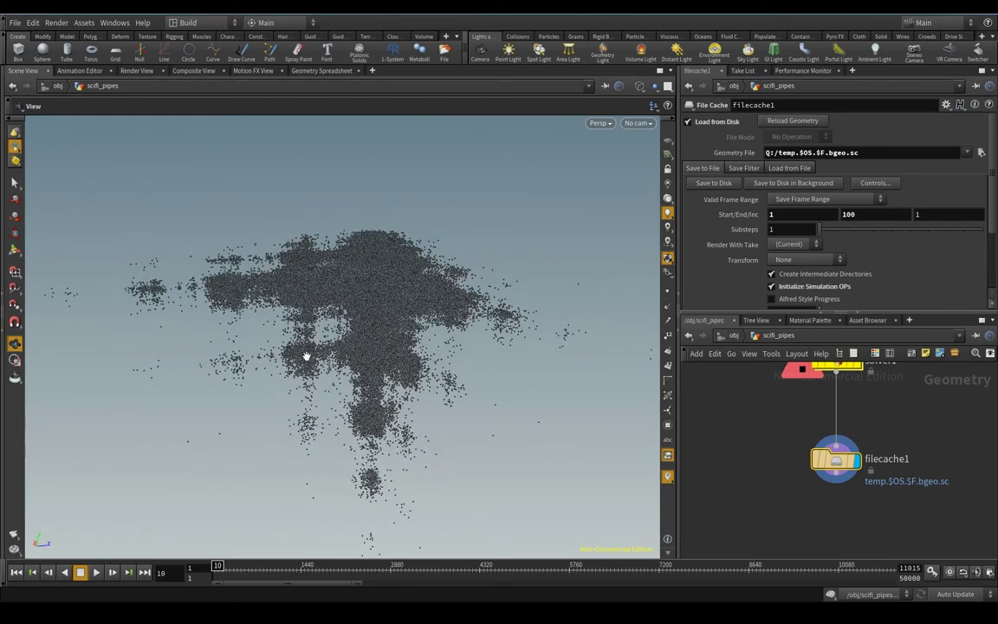
mouse_move(305, 356)
mouse_down()
mouse_move(317, 352)
mouse_move(258, 397)
mouse_move(357, 277)
mouse_up()
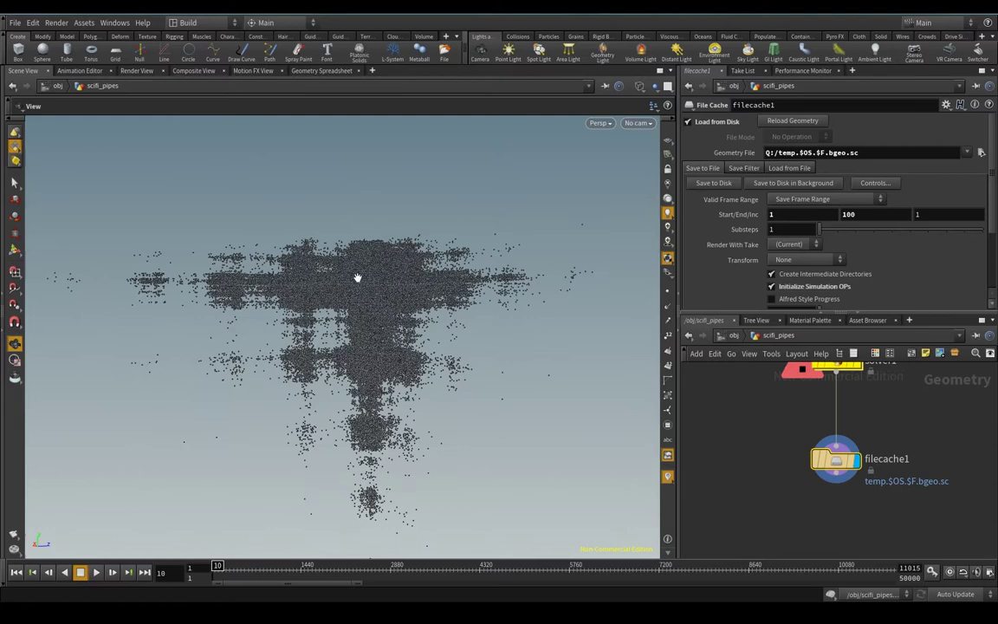
drag(364, 348, 345, 366)
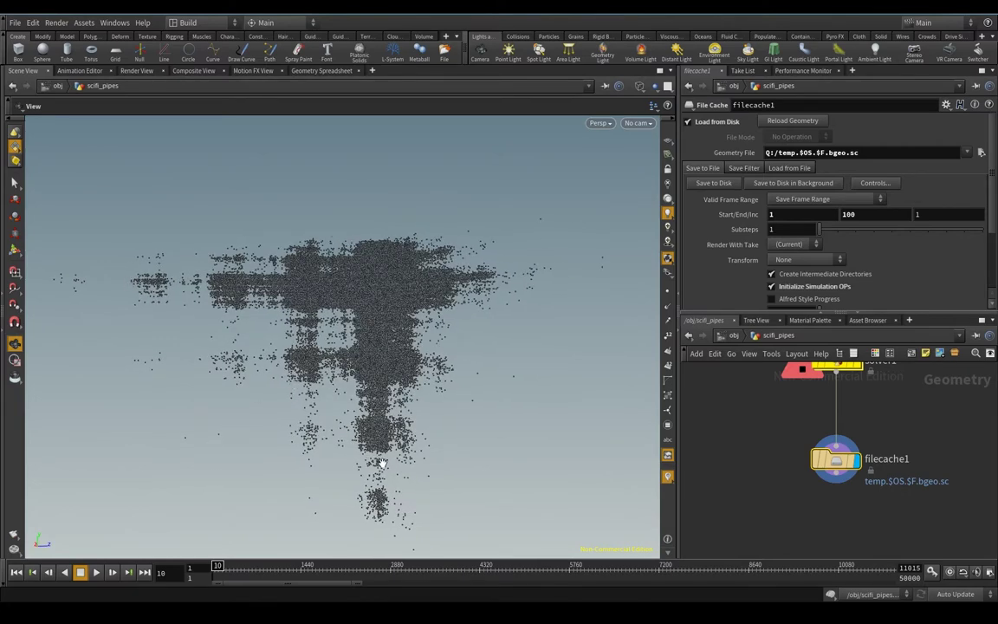
mouse_move(381, 463)
mouse_down()
mouse_move(345, 463)
mouse_move(381, 460)
mouse_up()
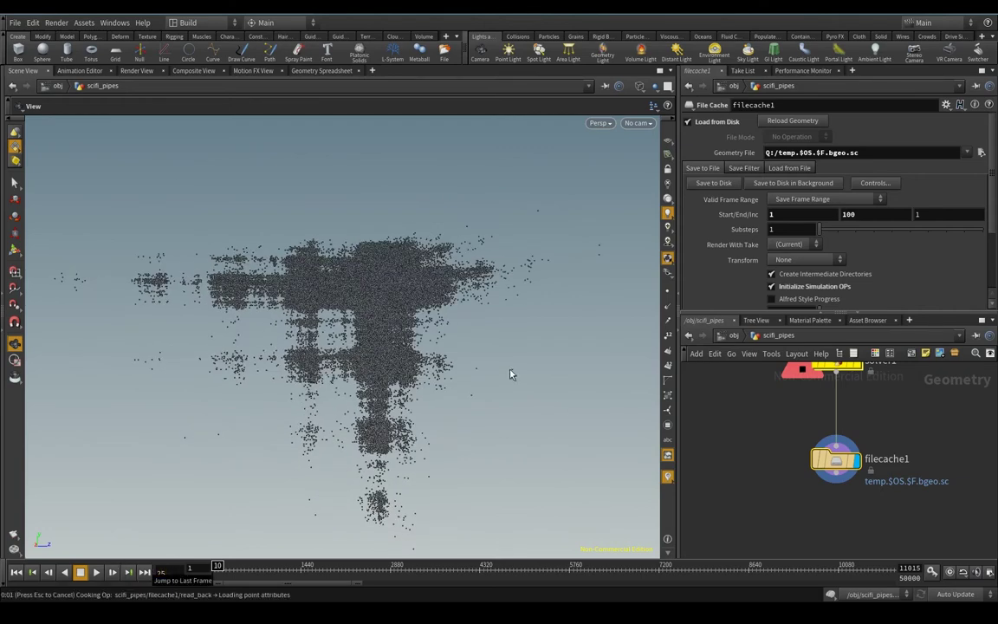
Step: Orbit the frame 25 cloud to reveal its three-armed branching shape from another side
mouse_move(488, 375)
mouse_down()
mouse_move(470, 379)
mouse_move(497, 387)
mouse_move(469, 365)
mouse_move(472, 330)
mouse_move(506, 339)
mouse_move(343, 284)
mouse_up()
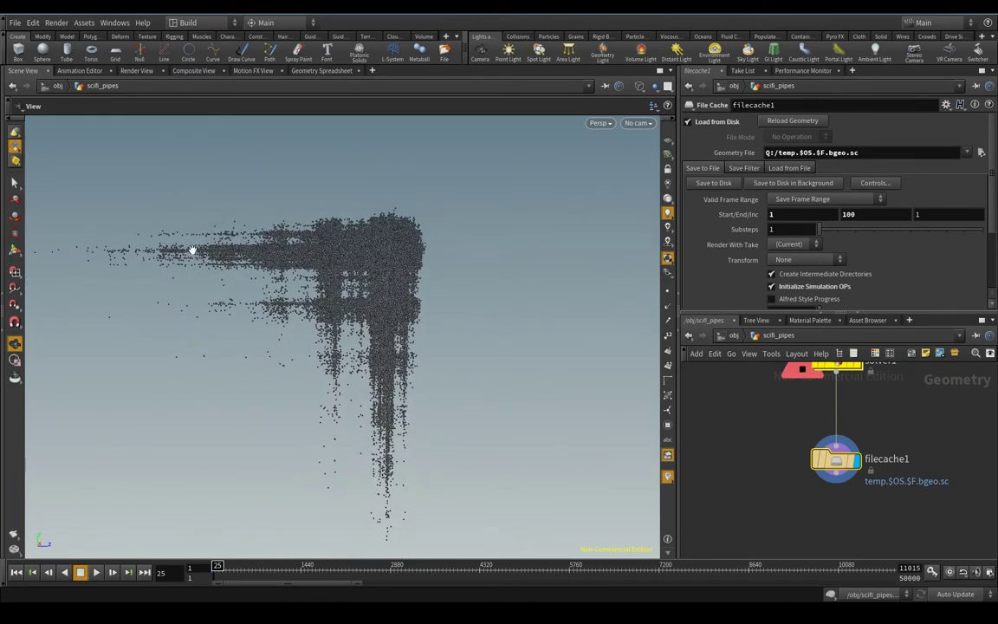
drag(303, 366, 412, 365)
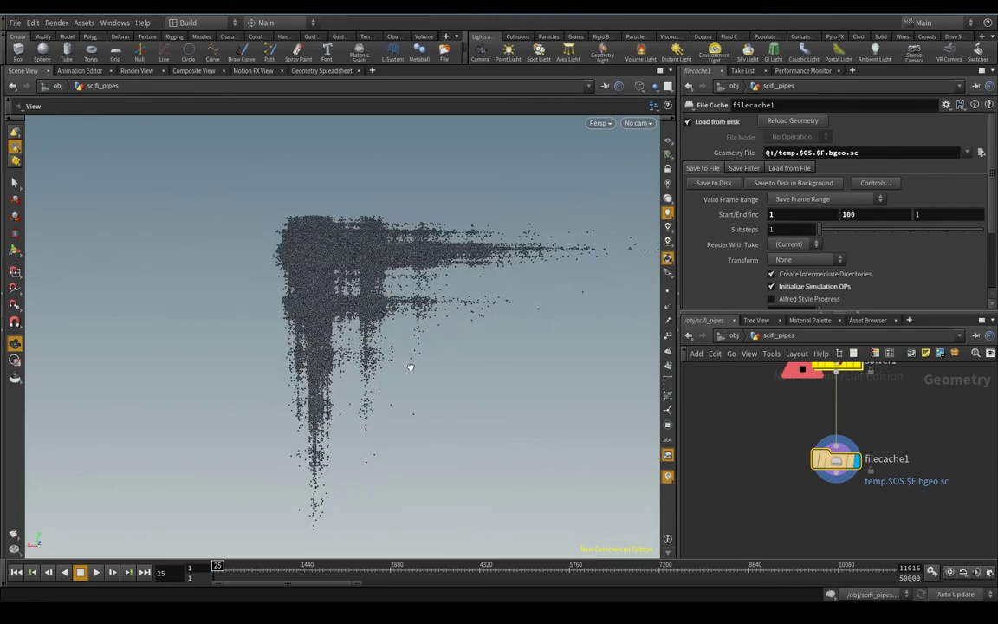